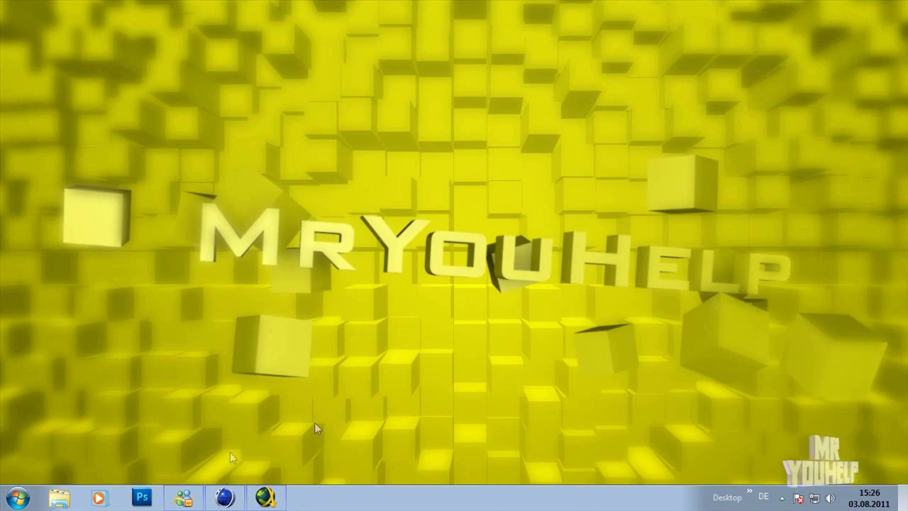
Add a MoText object and set its text alignment to Mitte (centre).
{"action": "left_click", "coordinate": [225, 497]}
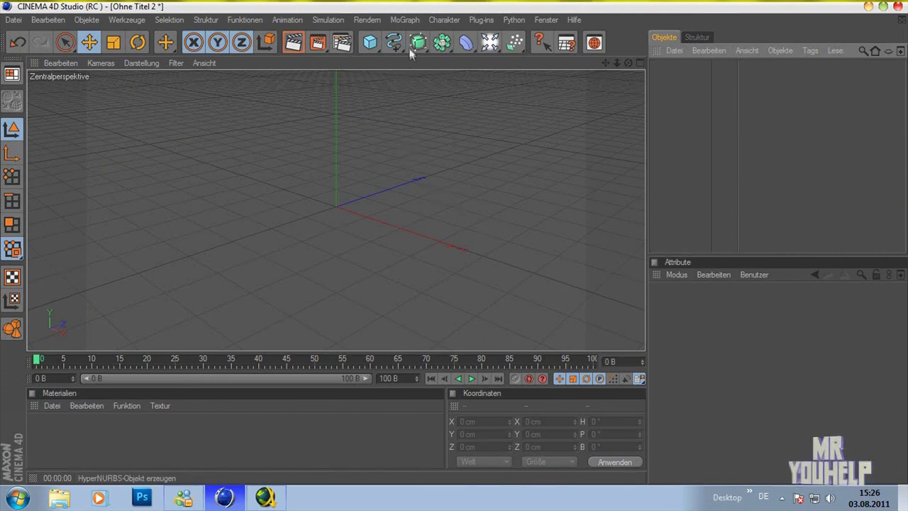
{"action": "left_click", "coordinate": [405, 20]}
{"action": "left_click", "coordinate": [428, 164]}
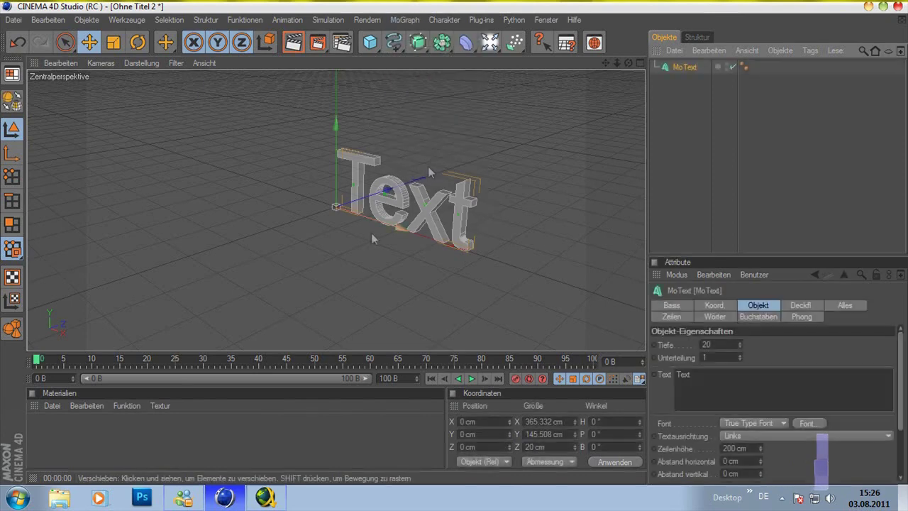
{"action": "left_click", "coordinate": [748, 436]}
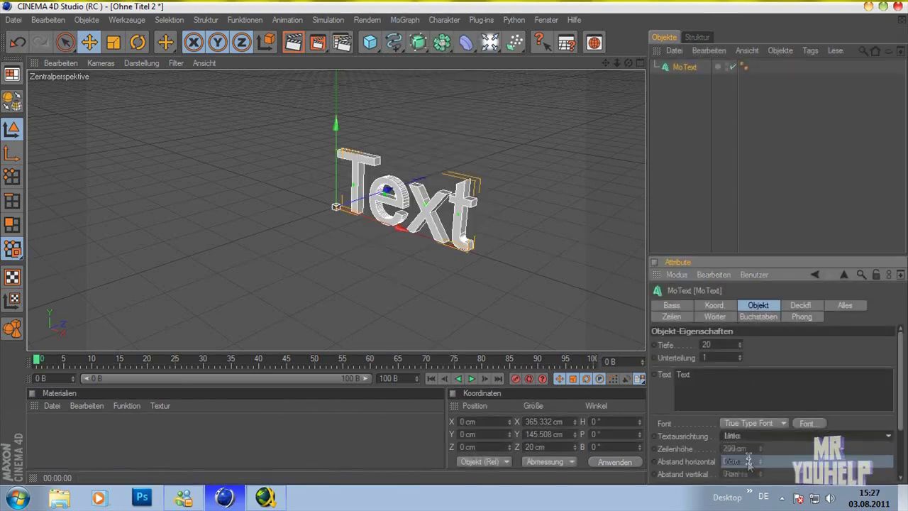
{"action": "left_click", "coordinate": [733, 461]}
Replace the MoText content with 'MrYouHelp'.
{"action": "left_click_drag", "start_coordinate": [628, 63], "coordinate": [604, 78]}
{"action": "left_click", "coordinate": [760, 370]}
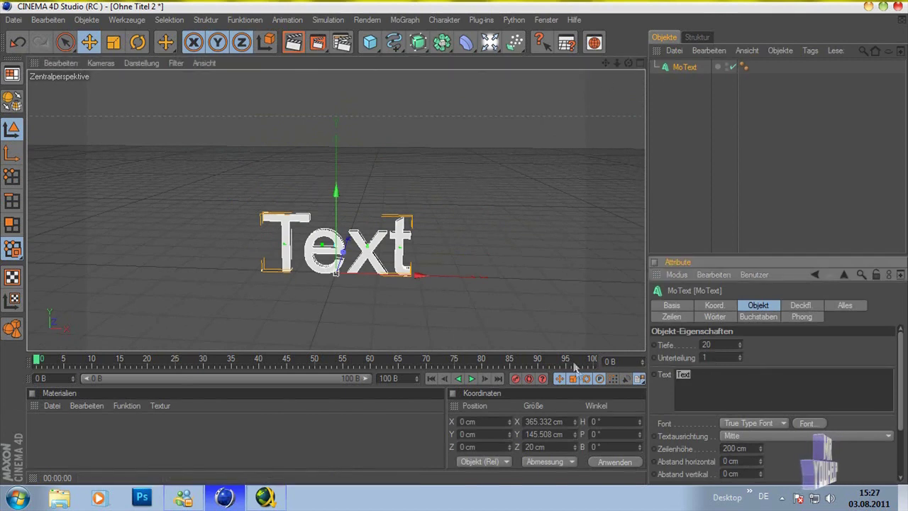
{"action": "key", "text": "ctrl+a"}
{"action": "type", "text": "MrYouHelp"}
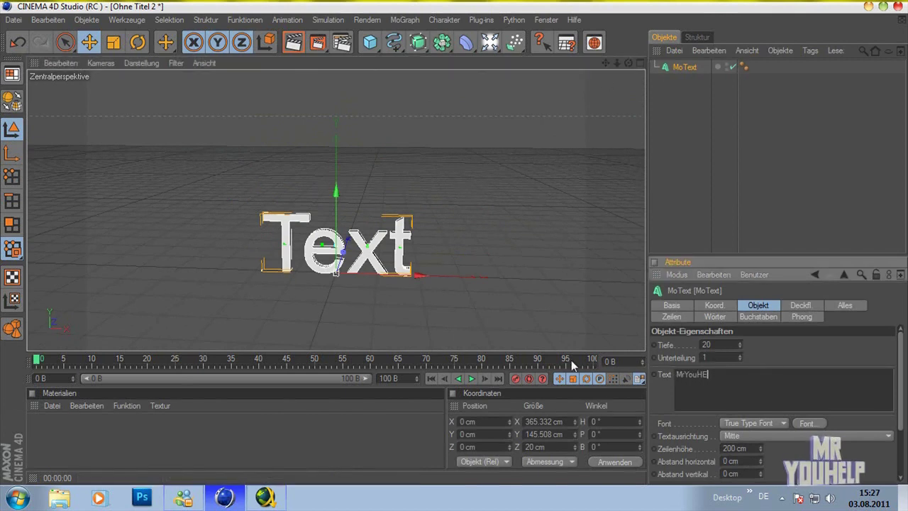
{"action": "left_click", "coordinate": [851, 207]}
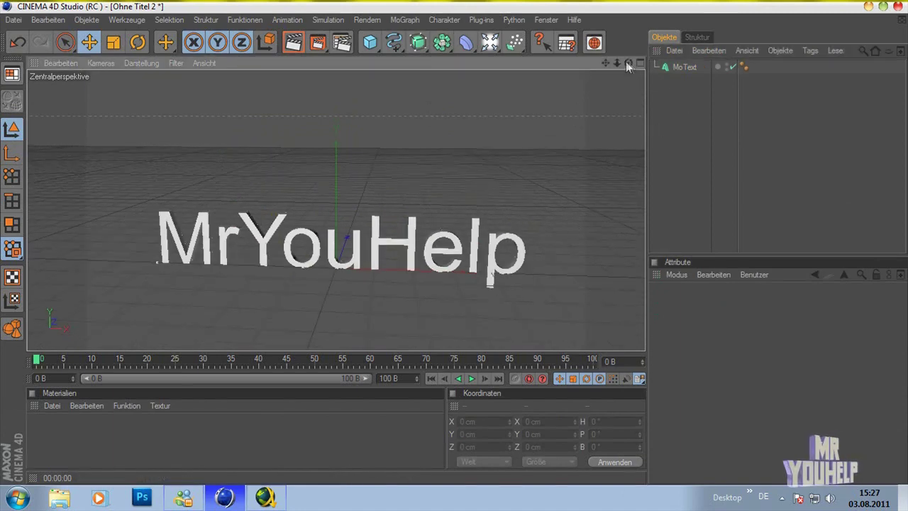
{"action": "left_click", "coordinate": [685, 67]}
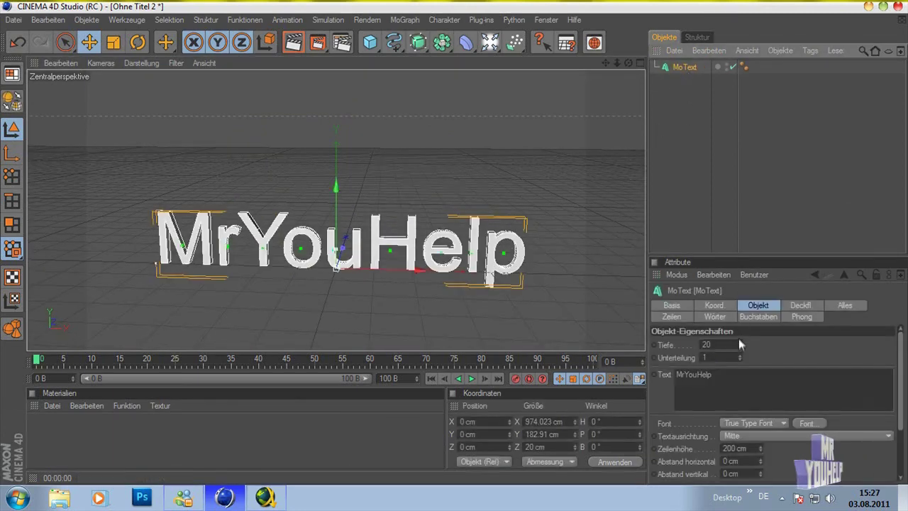
Raise the MoText extrusion depth (Tiefe) to 50 cm and render the viewport.
{"action": "left_click", "coordinate": [739, 342]}
{"action": "left_click_drag", "start_coordinate": [739, 343], "coordinate": [739, 342]}
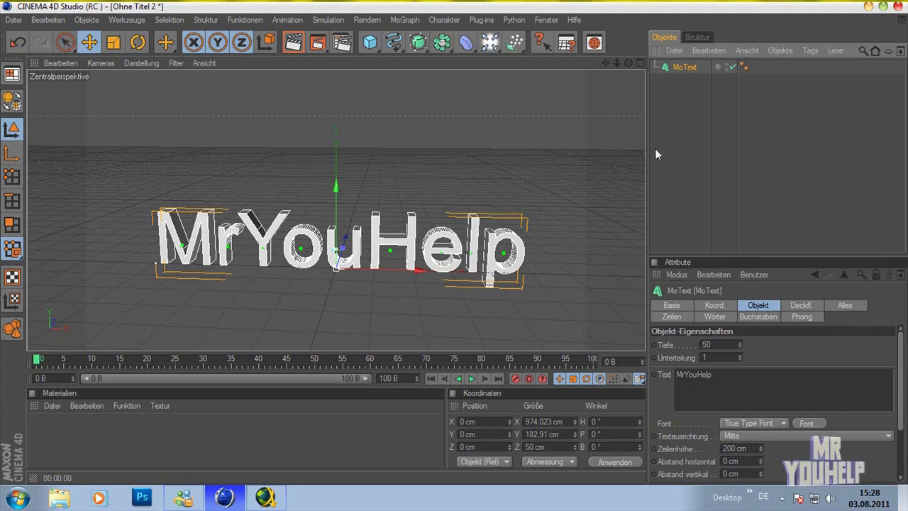
{"action": "left_click", "coordinate": [296, 44]}
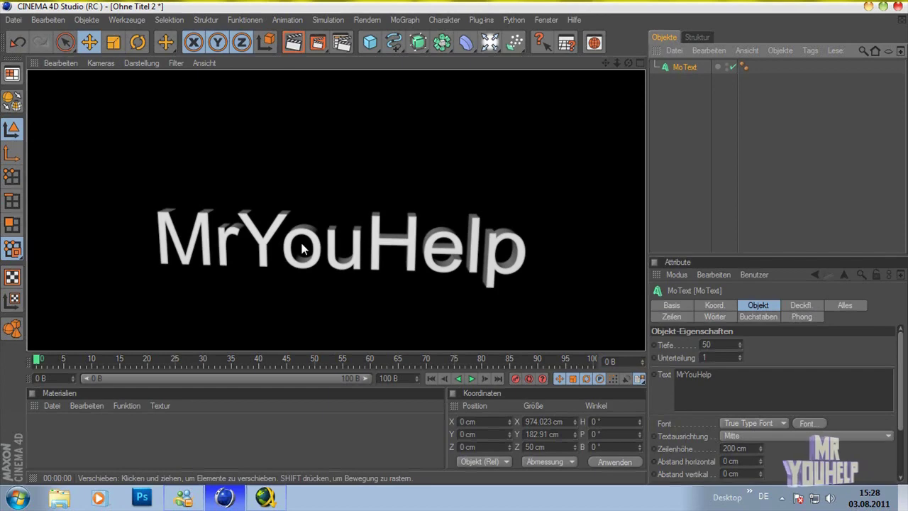
Uncheck Lichtautomatik in the Render Settings Optionen page.
{"action": "left_click", "coordinate": [675, 241]}
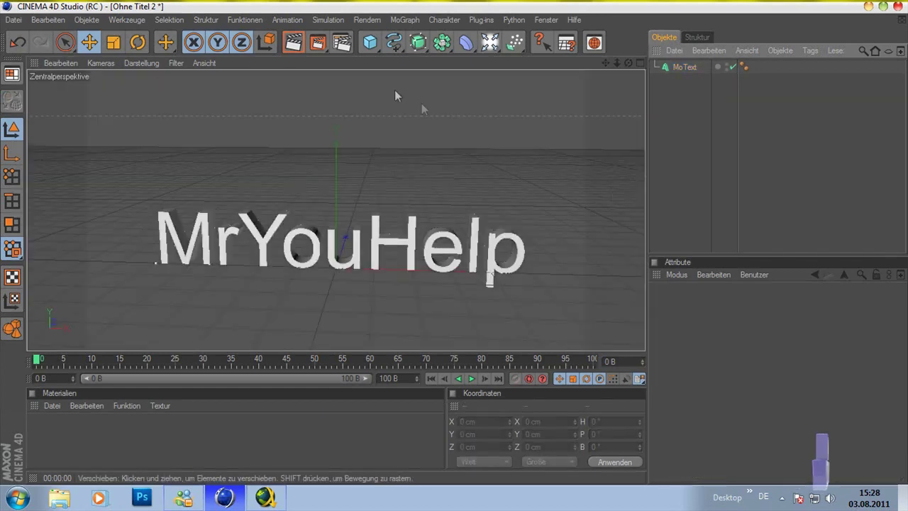
{"action": "left_click", "coordinate": [348, 46]}
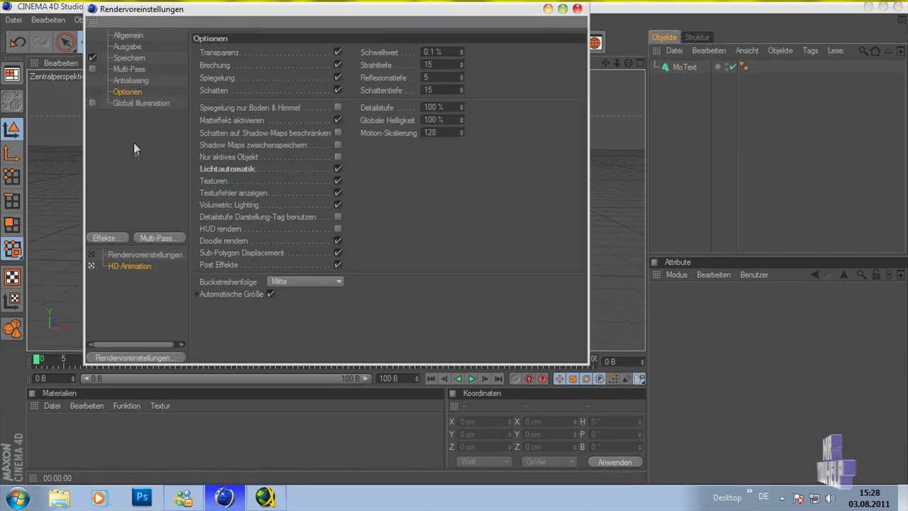
{"action": "left_click", "coordinate": [339, 169]}
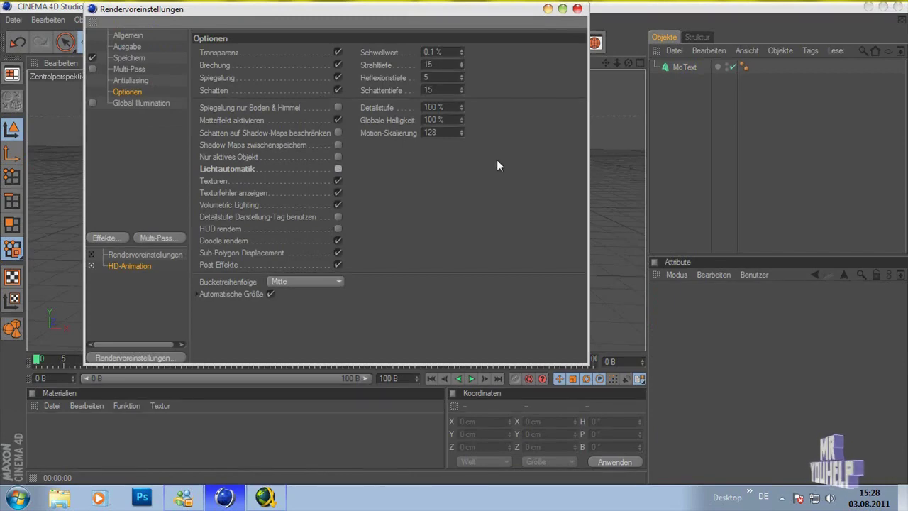
{"action": "left_click", "coordinate": [577, 9]}
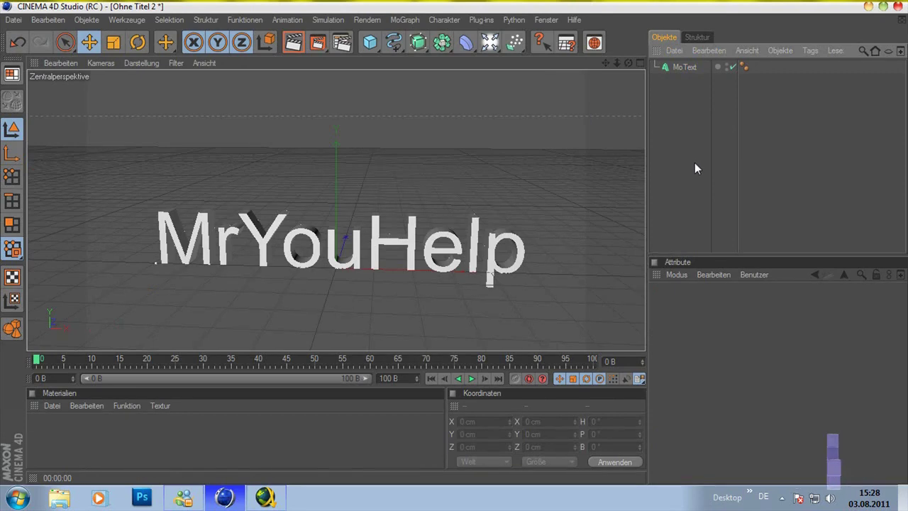
{"action": "mouse_move", "coordinate": [489, 43]}
{"action": "left_mouse_down"}
{"action": "mouse_move", "coordinate": [638, 145]}
{"action": "mouse_move", "coordinate": [537, 127]}
{"action": "left_mouse_up"}
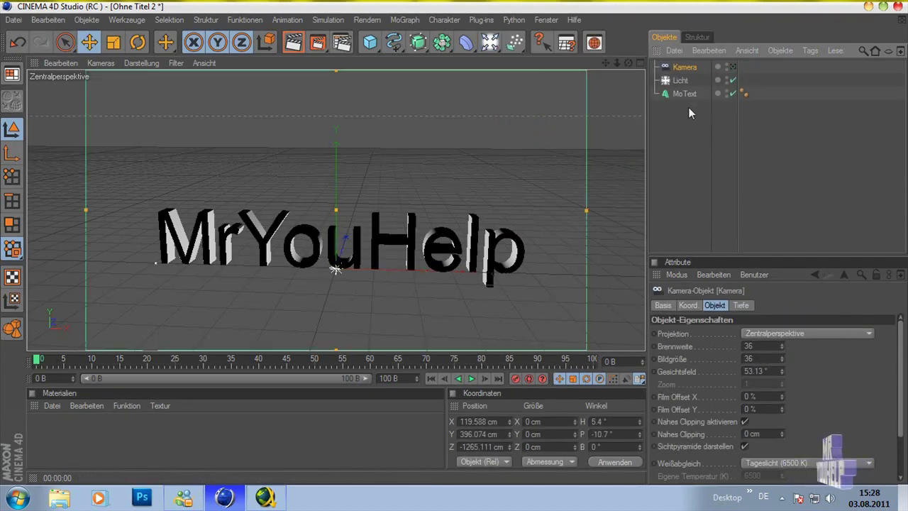
Set the camera's Position and Winkel coordinates all to 0.
{"action": "left_click", "coordinate": [483, 421]}
{"action": "type", "text": "0"}
{"action": "key", "text": "Tab"}
{"action": "type", "text": "0"}
{"action": "key", "text": "Tab"}
{"action": "type", "text": "0"}
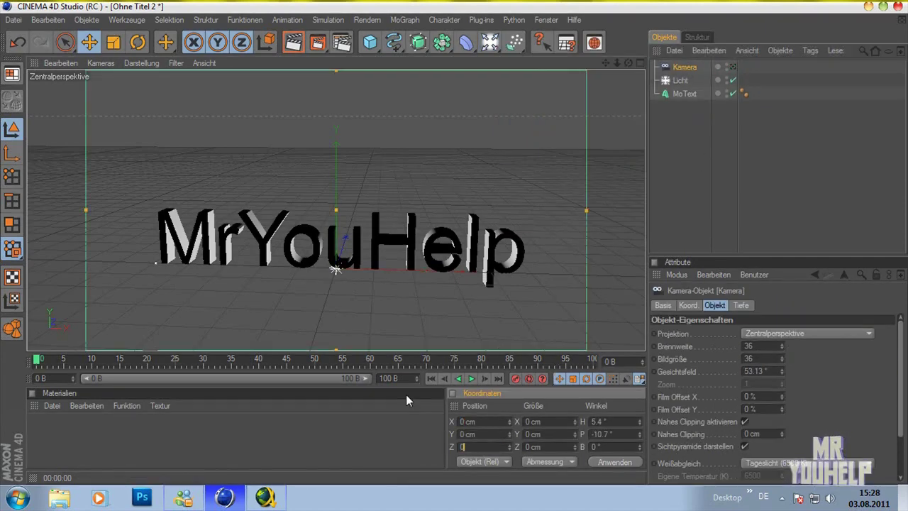
{"action": "key", "text": "Tab"}
{"action": "key", "text": "Tab"}
{"action": "key", "text": "Tab"}
{"action": "key", "text": "Tab"}
{"action": "key", "text": "Tab"}
{"action": "key", "text": "Tab"}
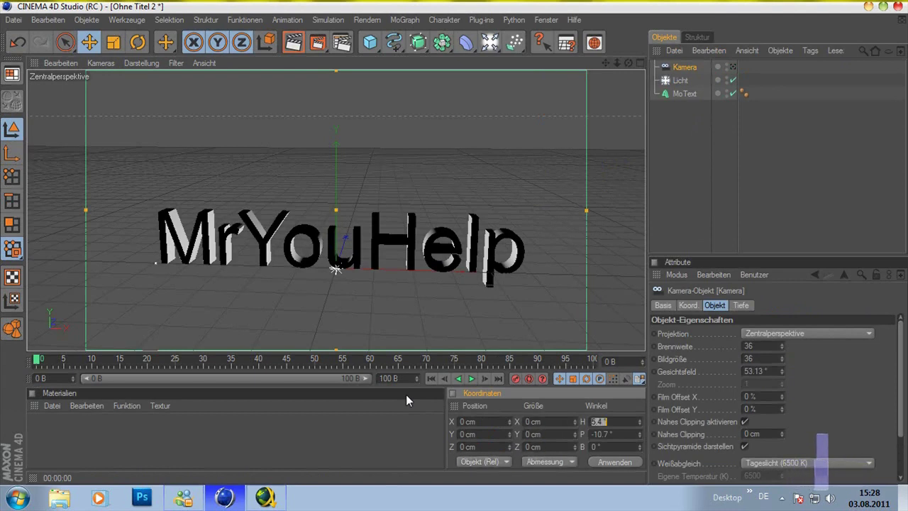
{"action": "type", "text": "0"}
{"action": "key", "text": "Return"}
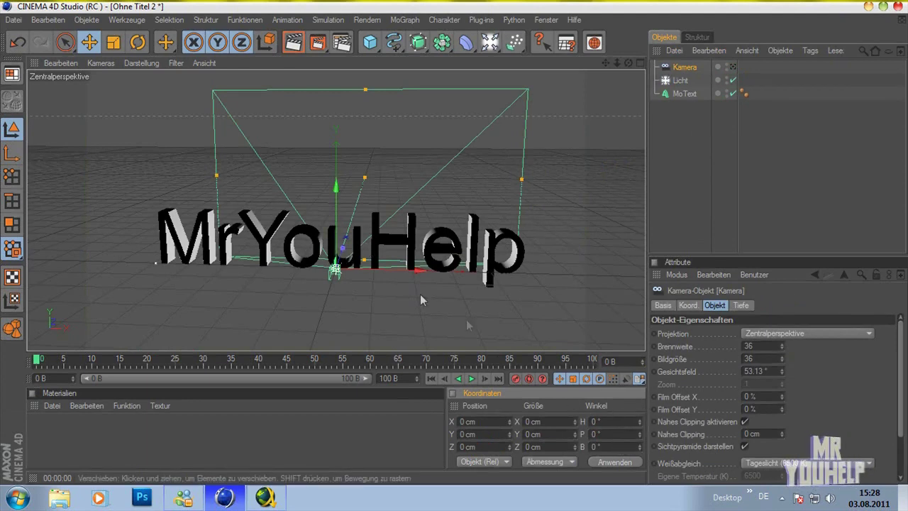
Group Kamera and Licht under a new Null-Objekt via Objekte gruppieren.
{"action": "left_click", "coordinate": [681, 80], "text": "ctrl"}
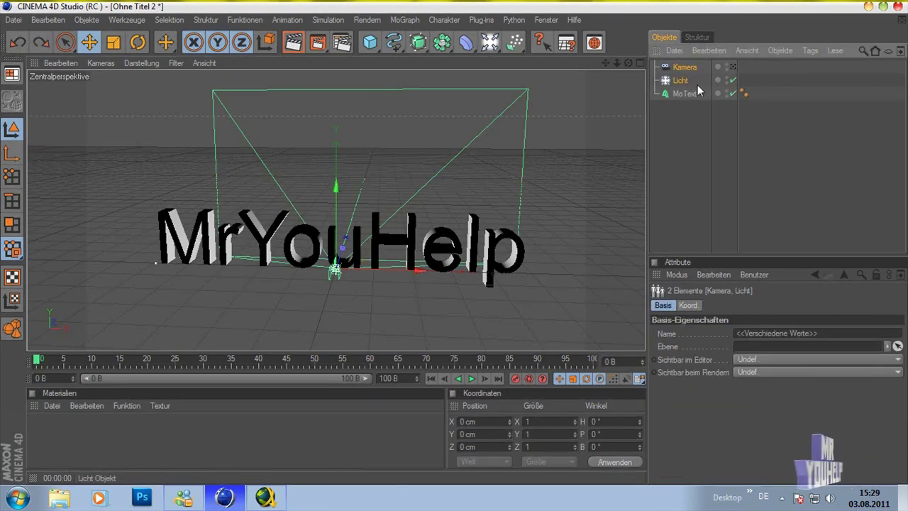
{"action": "left_click", "coordinate": [779, 52]}
{"action": "left_click", "coordinate": [785, 184]}
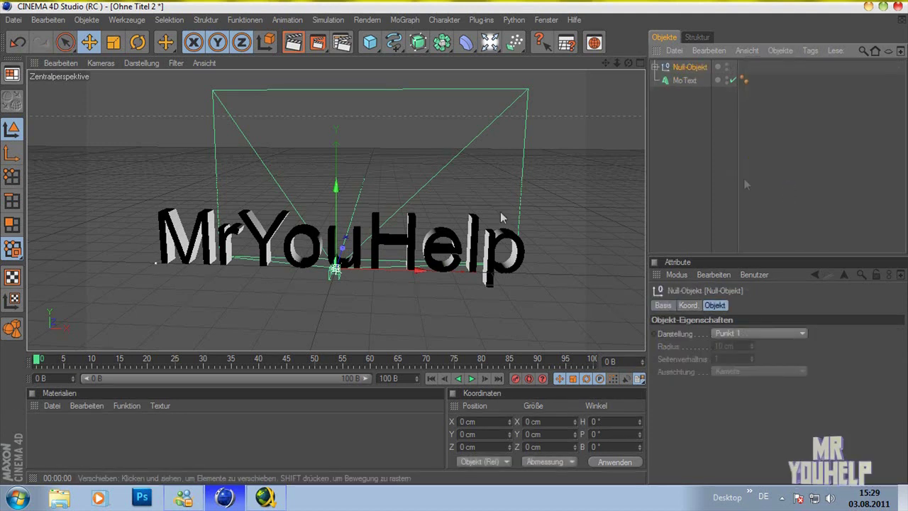
{"action": "left_click", "coordinate": [657, 66]}
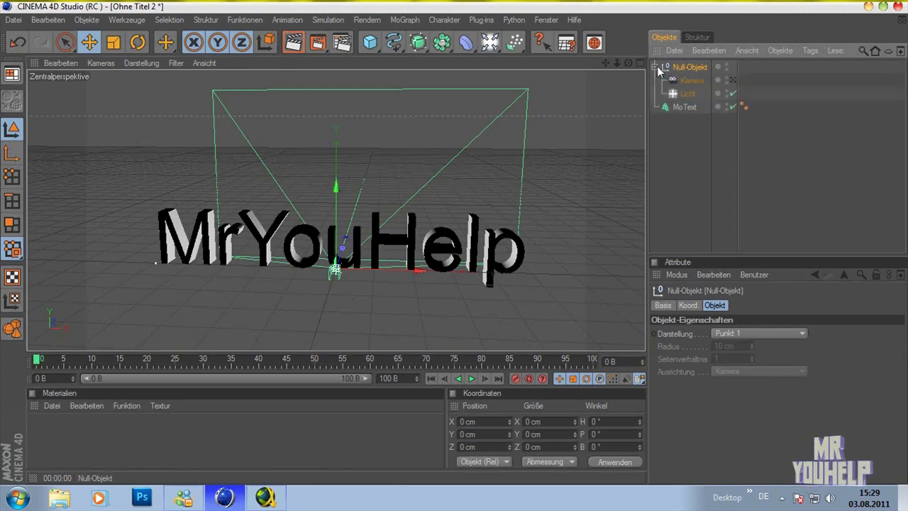
{"action": "left_click", "coordinate": [657, 67]}
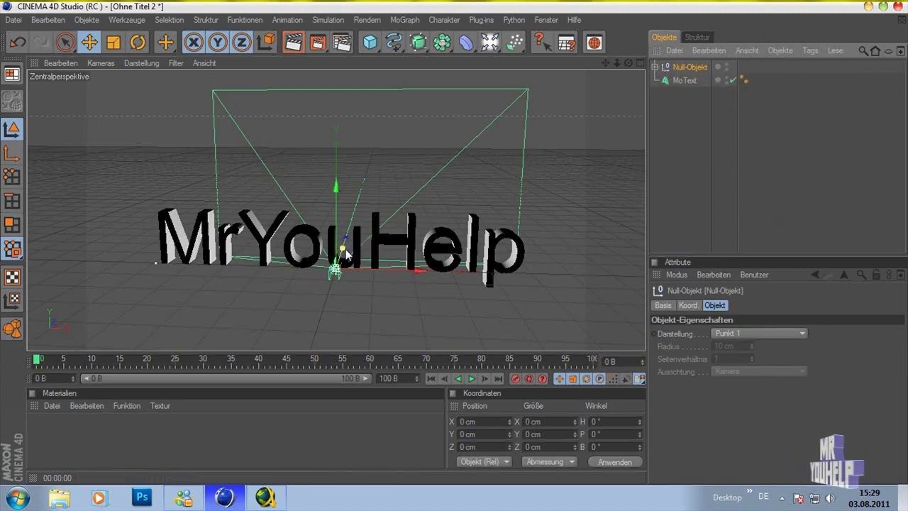
Move the Null-Objekt group back along Z to -620.39 cm.
{"action": "mouse_move", "coordinate": [627, 63]}
{"action": "left_mouse_down"}
{"action": "mouse_move", "coordinate": [604, 68]}
{"action": "mouse_move", "coordinate": [606, 77]}
{"action": "left_mouse_up"}
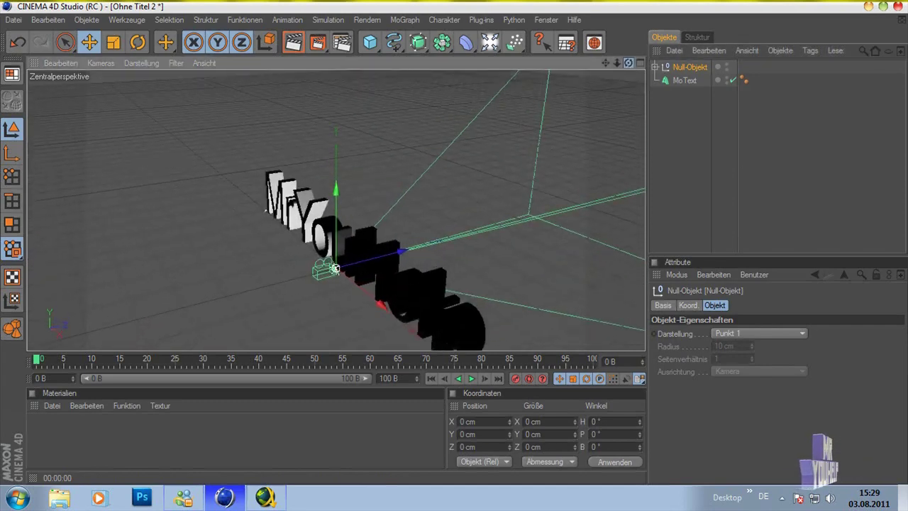
{"action": "left_click", "coordinate": [656, 66]}
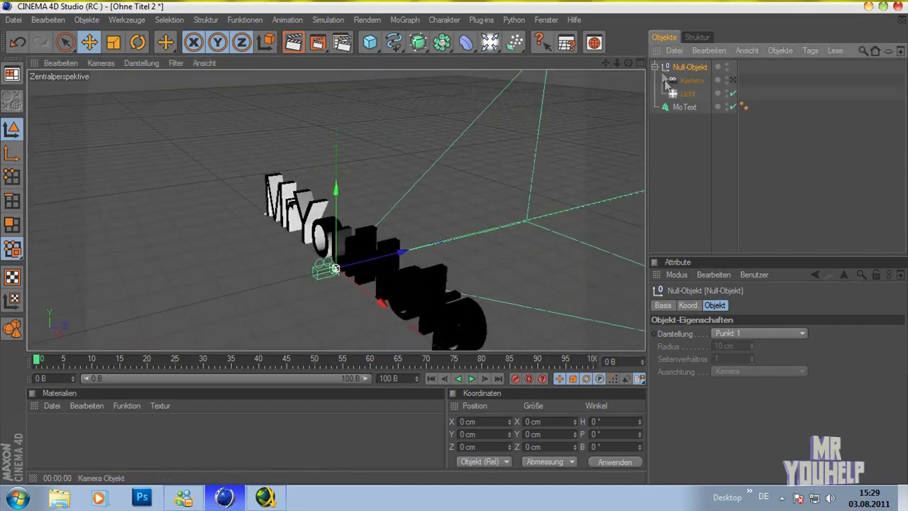
{"action": "left_click", "coordinate": [656, 67]}
{"action": "left_click_drag", "start_coordinate": [402, 258], "coordinate": [158, 312]}
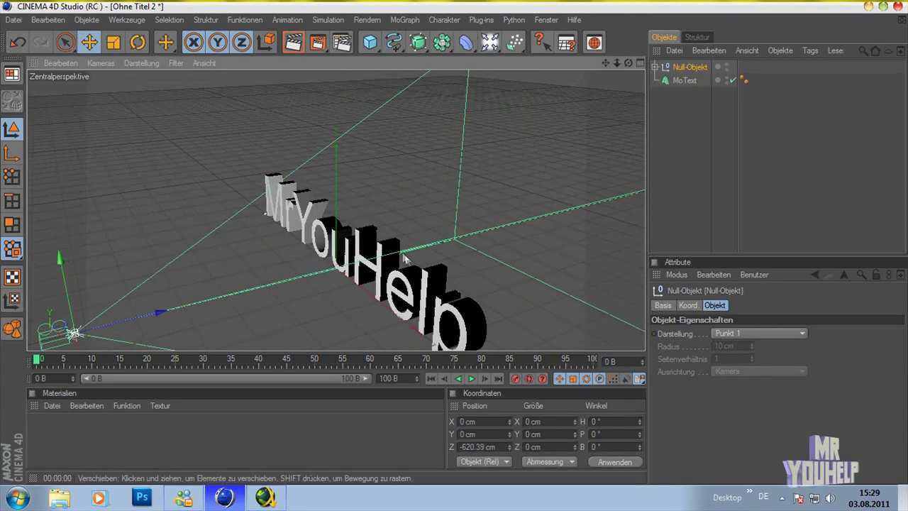
{"action": "scroll", "coordinate": [502, 221], "scroll_direction": "down", "scroll_amount": 2}
{"action": "left_click_drag", "start_coordinate": [605, 63], "coordinate": [614, 43]}
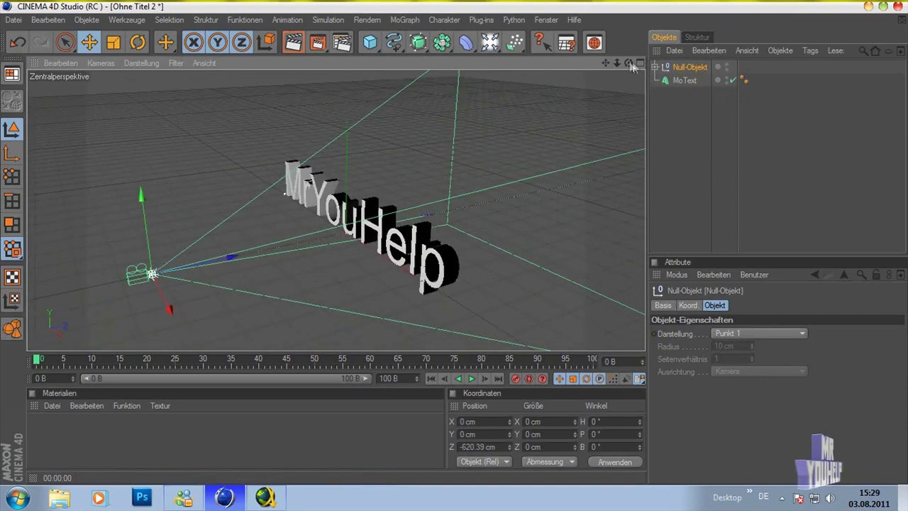
{"action": "left_click", "coordinate": [656, 68]}
{"action": "left_click", "coordinate": [734, 81]}
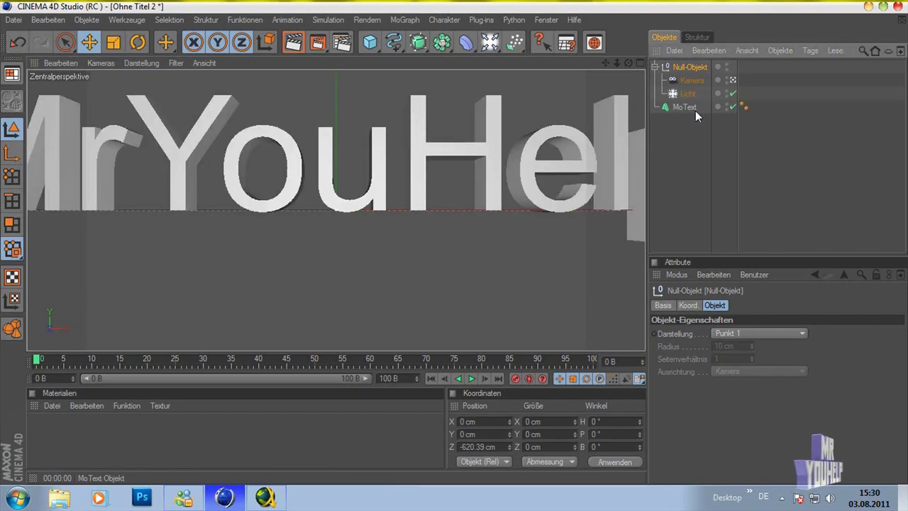
Move the camera-and-light group up and back to Y 101.146 cm, Z -849.143 cm.
{"action": "left_click", "coordinate": [733, 80]}
{"action": "left_click_drag", "start_coordinate": [183, 228], "coordinate": [222, 231]}
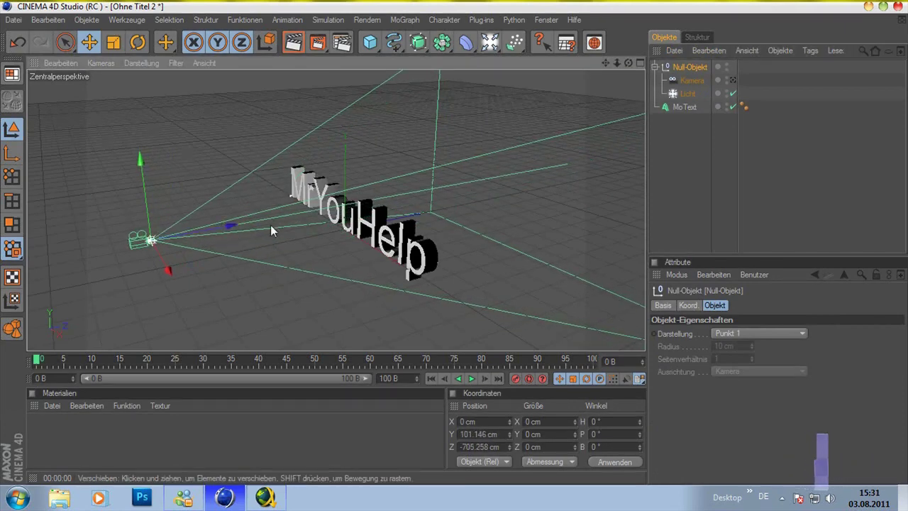
{"action": "left_click_drag", "start_coordinate": [234, 225], "coordinate": [191, 233]}
{"action": "left_click_drag", "start_coordinate": [109, 248], "coordinate": [100, 250]}
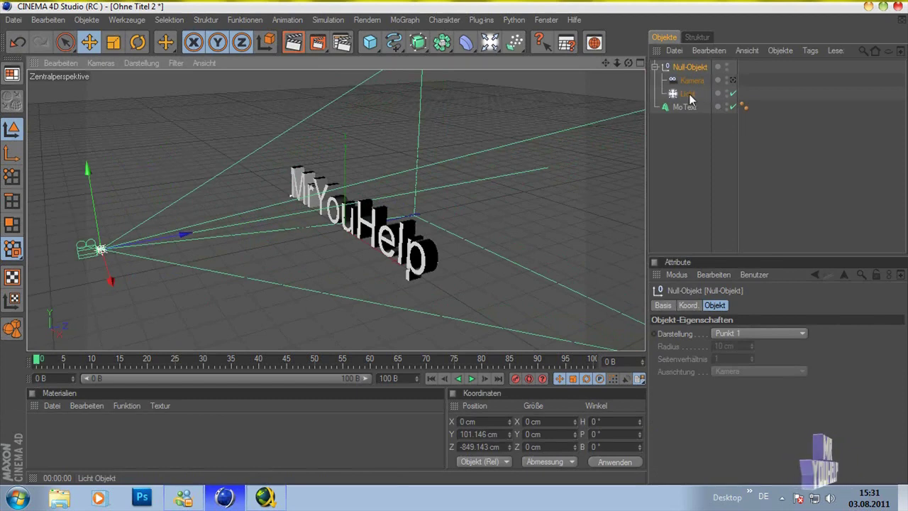
Select Licht and open its Schatten shadow-type dropdown.
{"action": "left_click", "coordinate": [687, 94]}
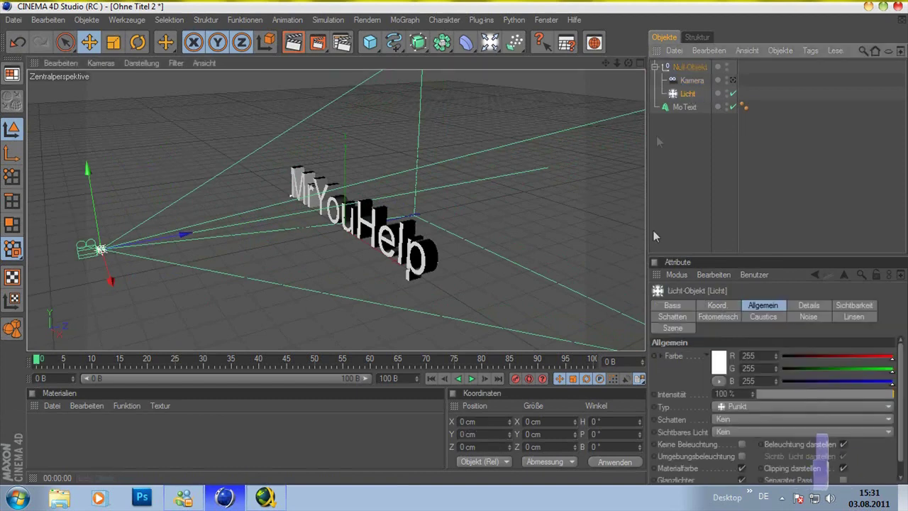
{"action": "left_click", "coordinate": [755, 418]}
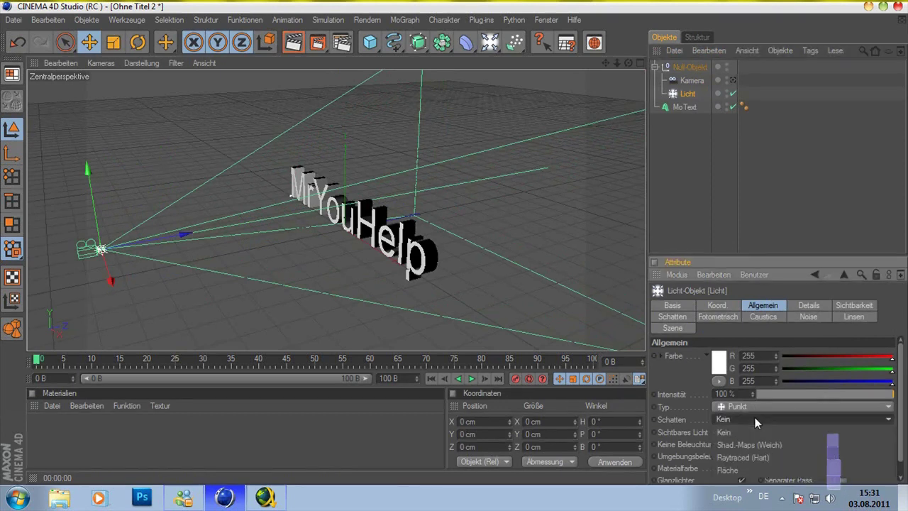